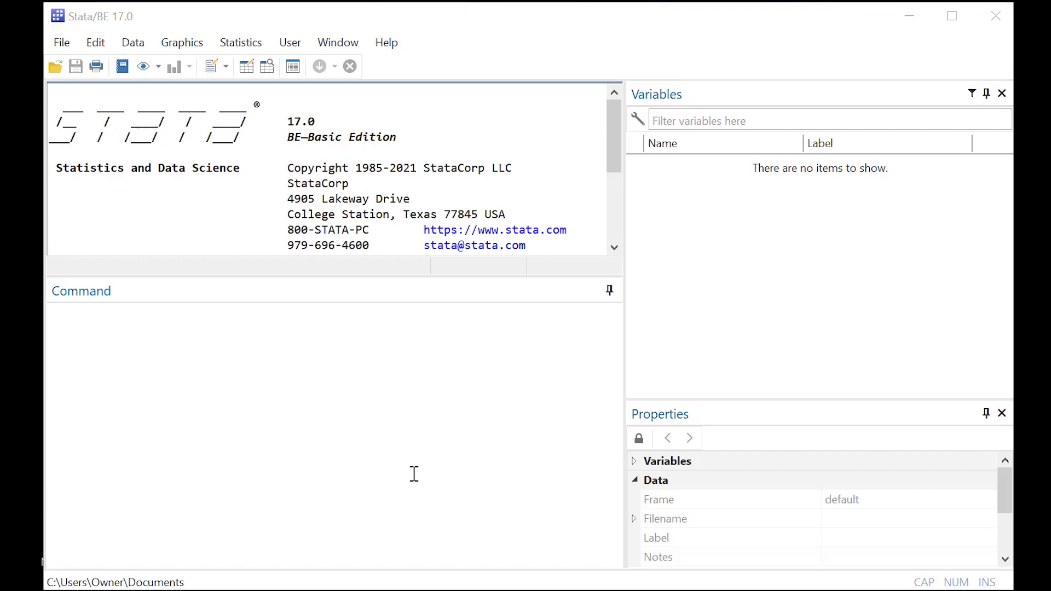
left_click(383, 375)
type("use https://www.stata-press.com/data/r17/drugtr describe")
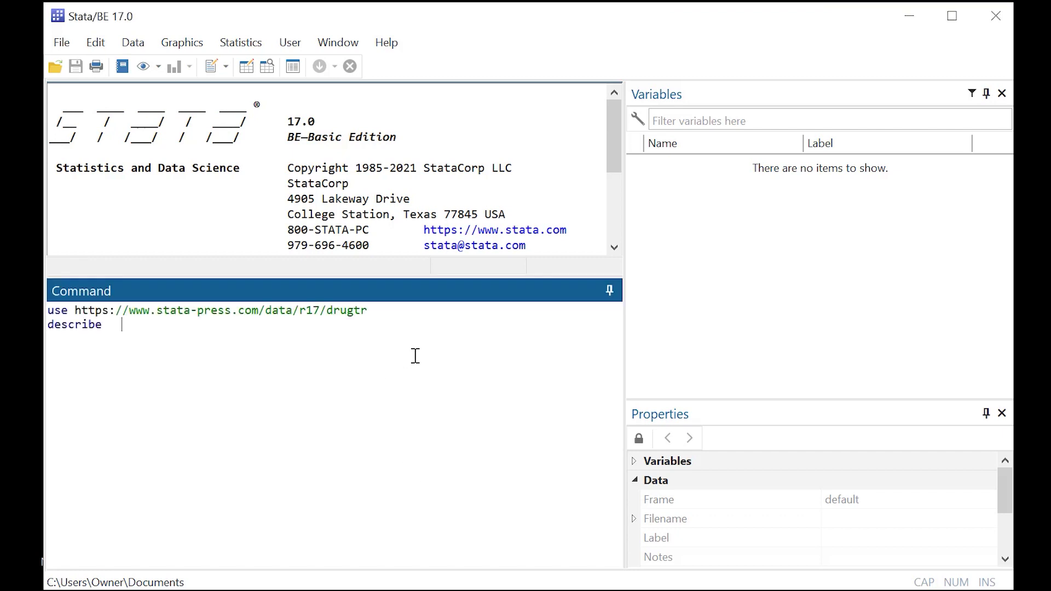
left_click_drag(403, 322, 64, 309)
left_click(129, 308)
left_click_drag(368, 310, 47, 308)
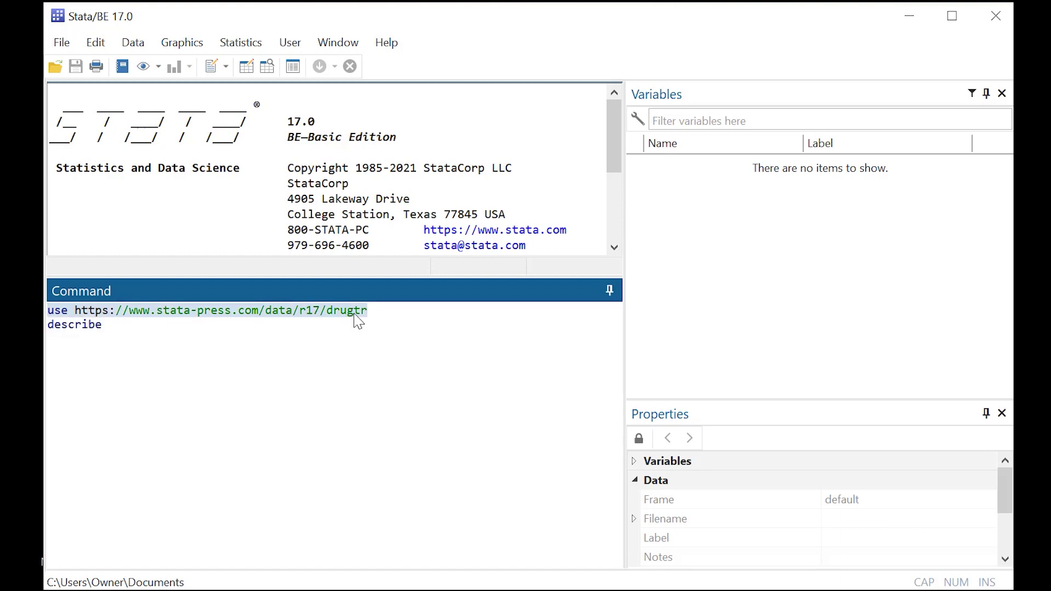
left_click(99, 328)
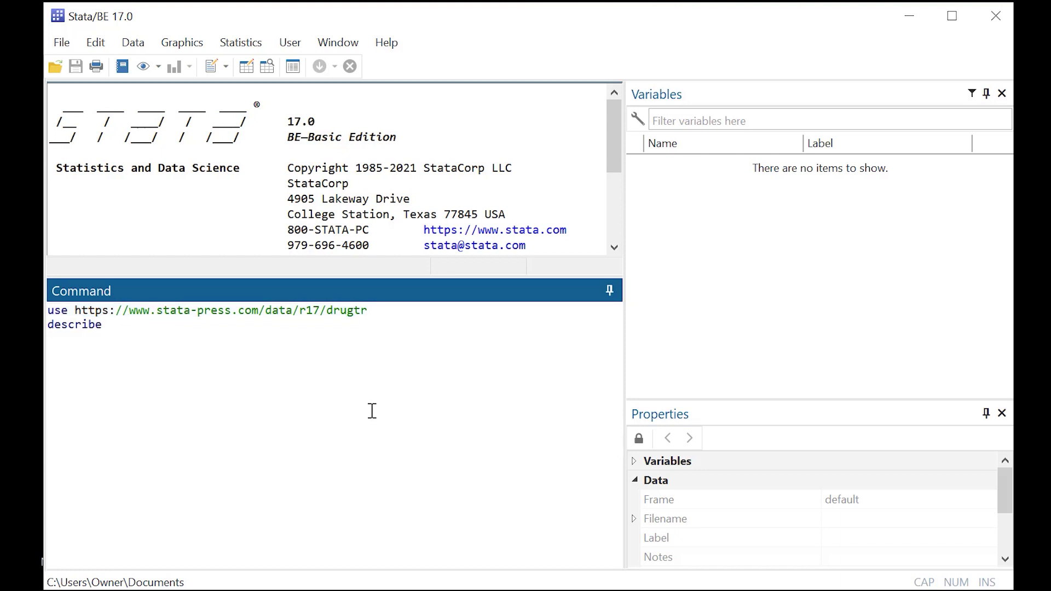
key("Return")
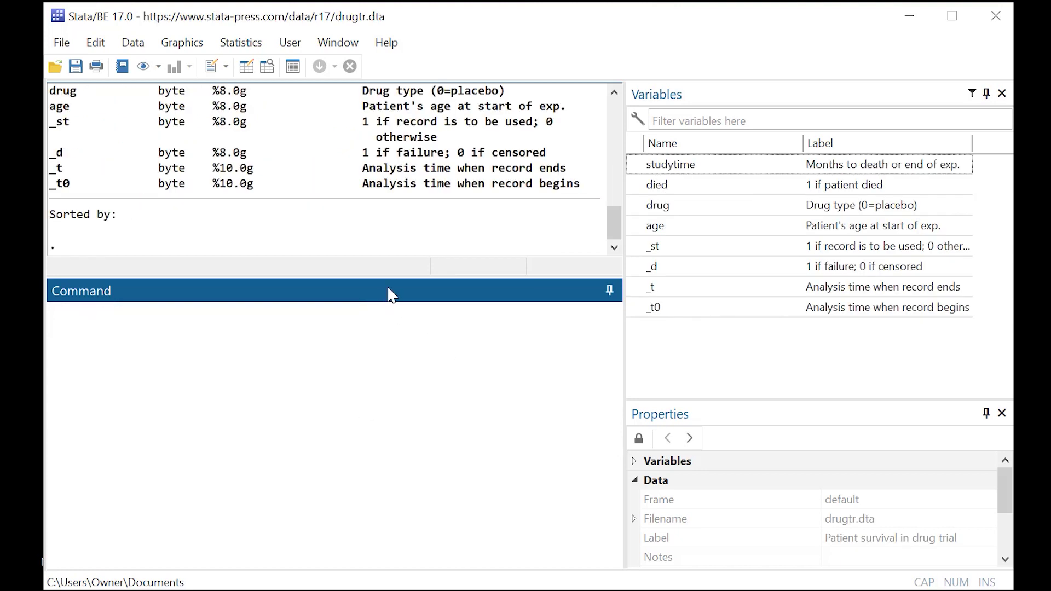
Enlarge the Results pane and highlight the 48 observations and the studytime, died and age variables
left_click_drag(397, 277, 378, 393)
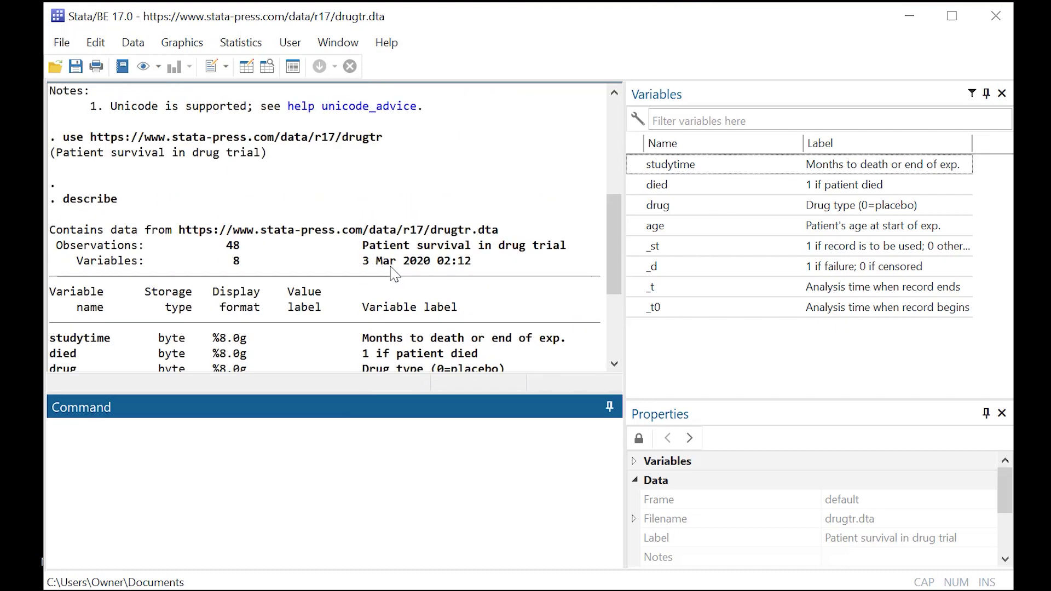
scroll(472, 273, "down", 2)
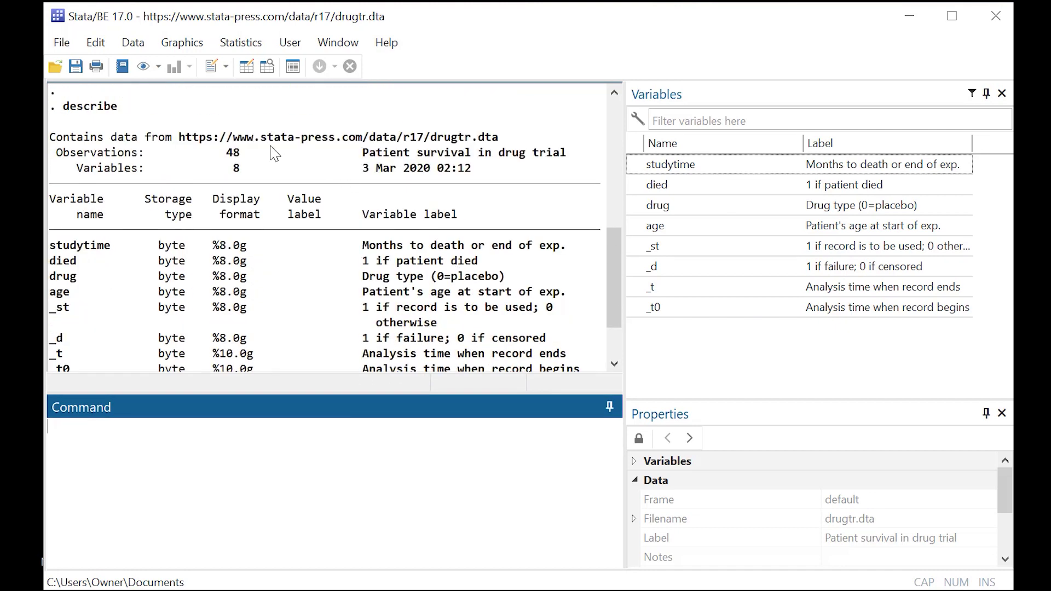
double_click(244, 158)
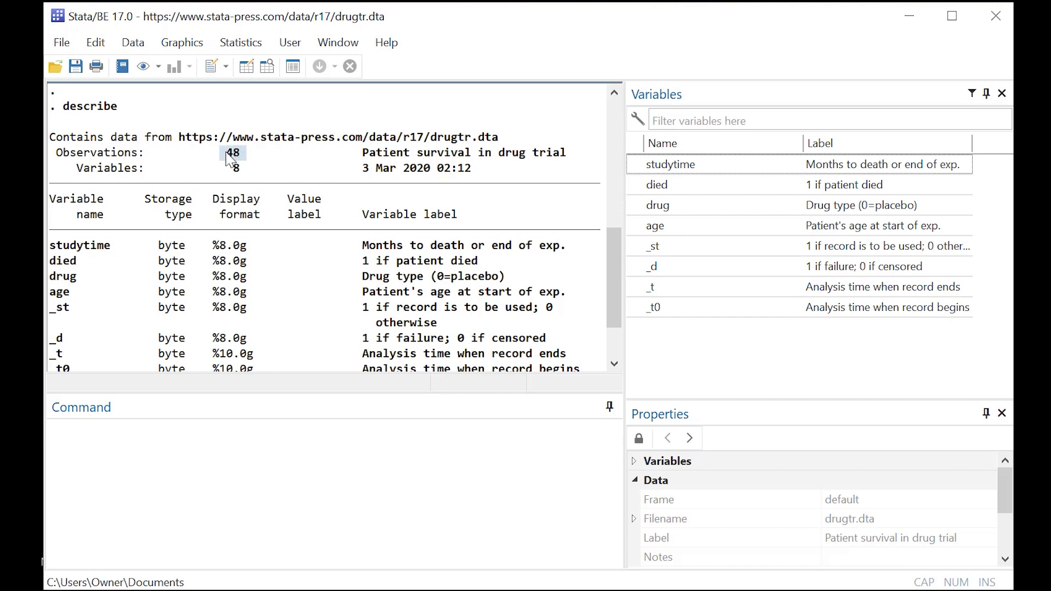
scroll(449, 219, "down", 1)
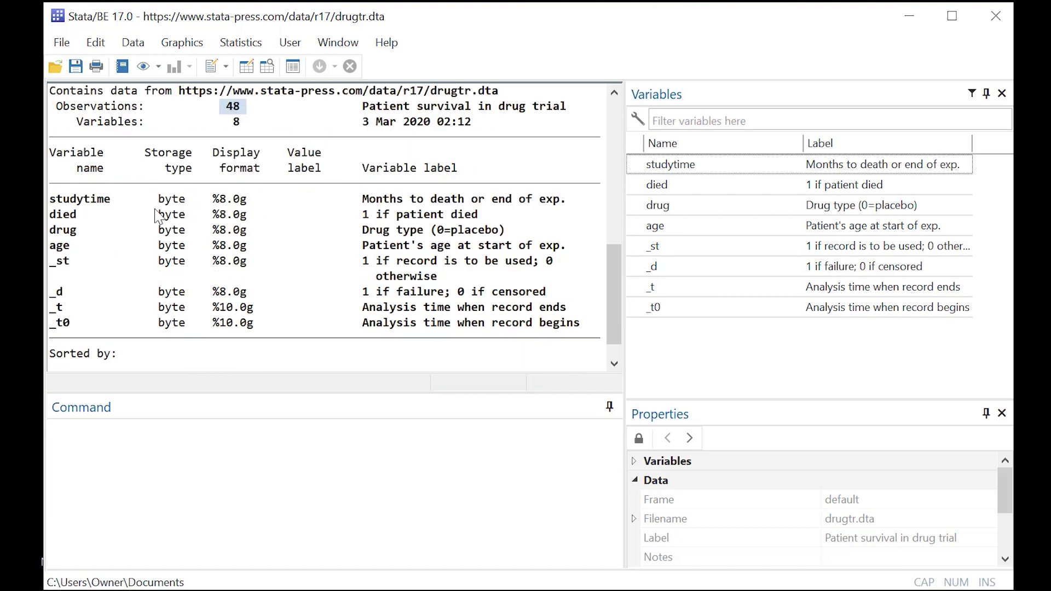
left_click_drag(112, 199, 54, 206)
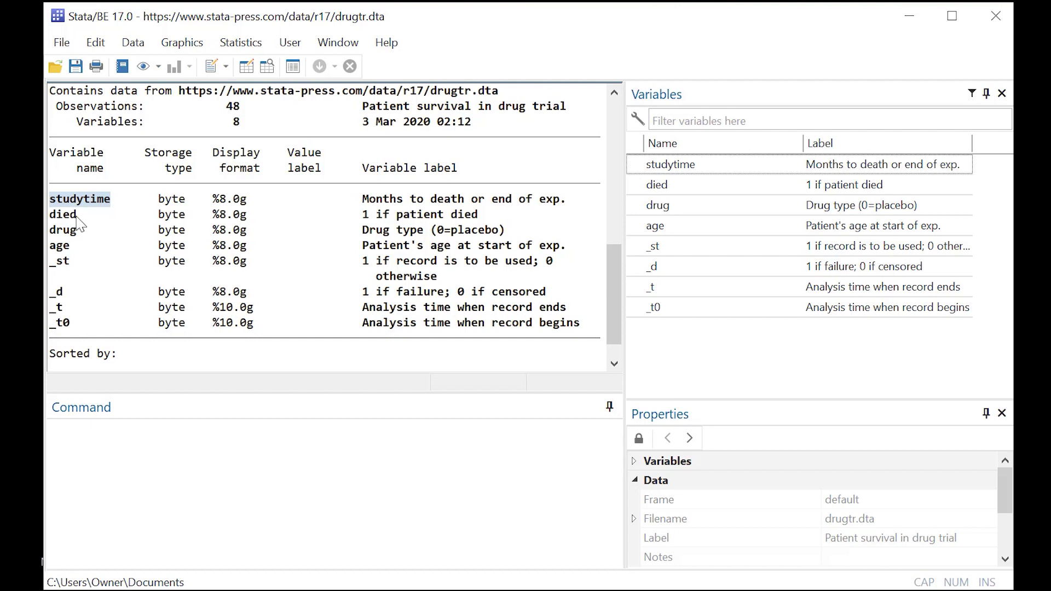
left_click_drag(77, 214, 52, 218)
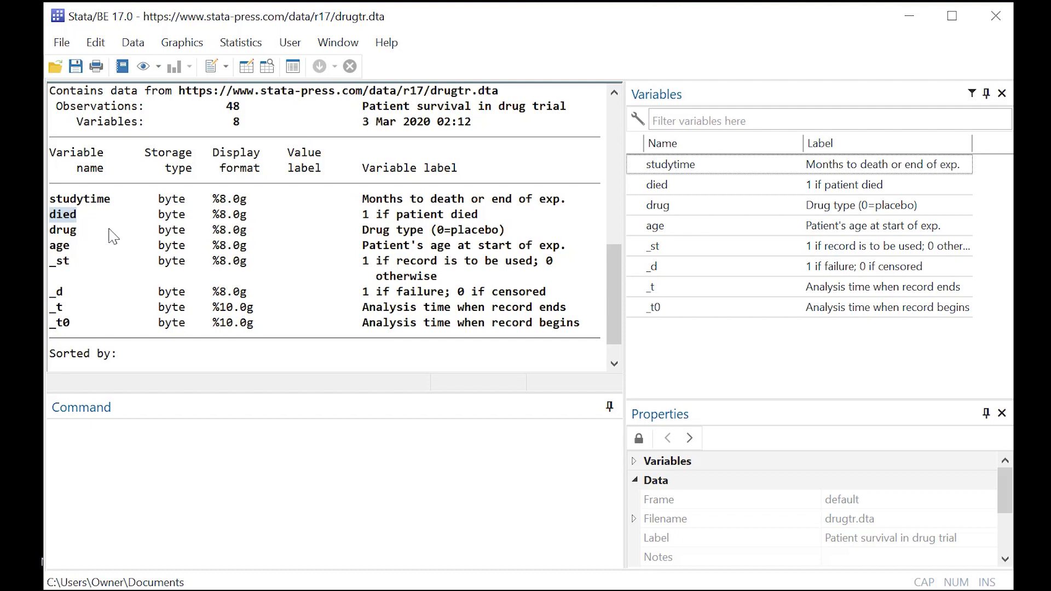
double_click(60, 245)
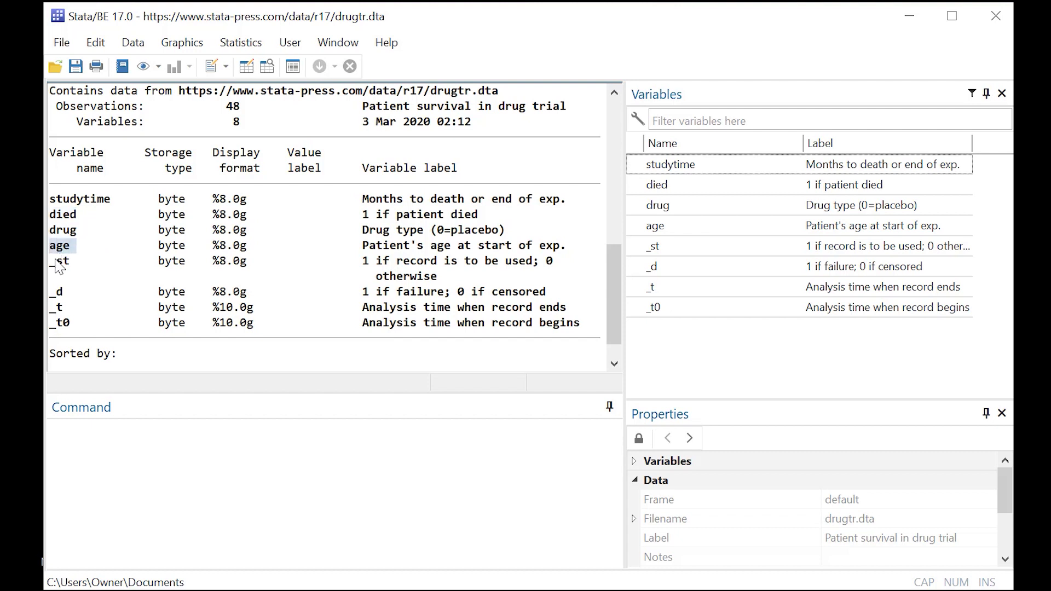
left_click(334, 452)
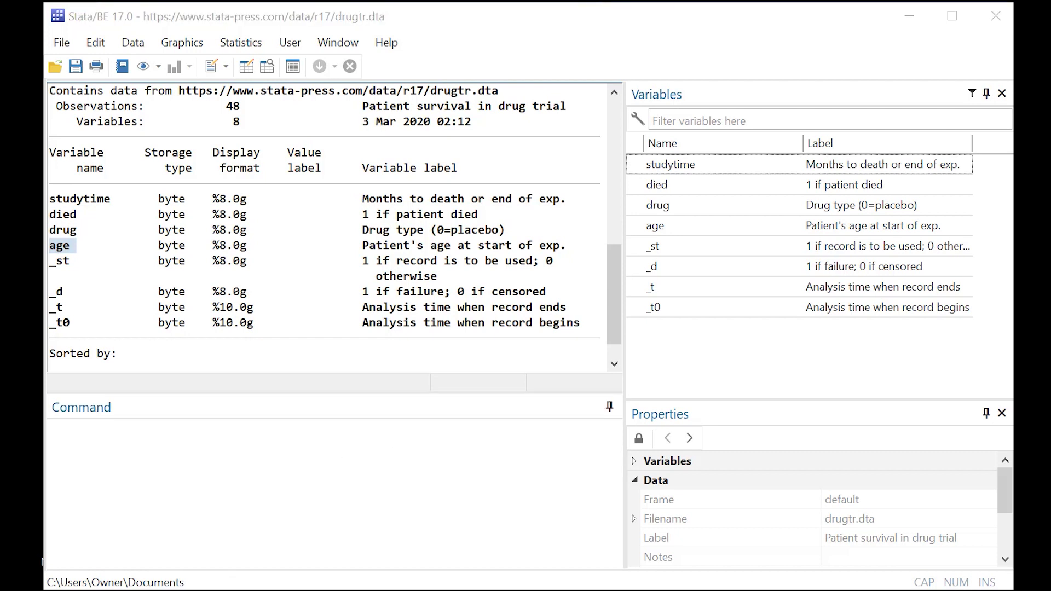
left_click(425, 458)
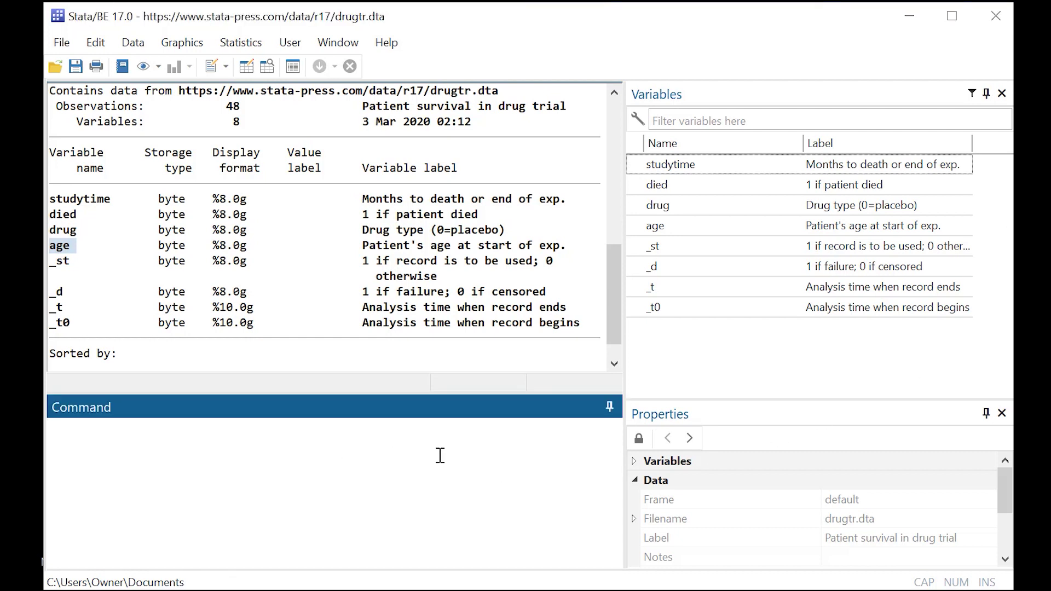
type("st")
key("Return")
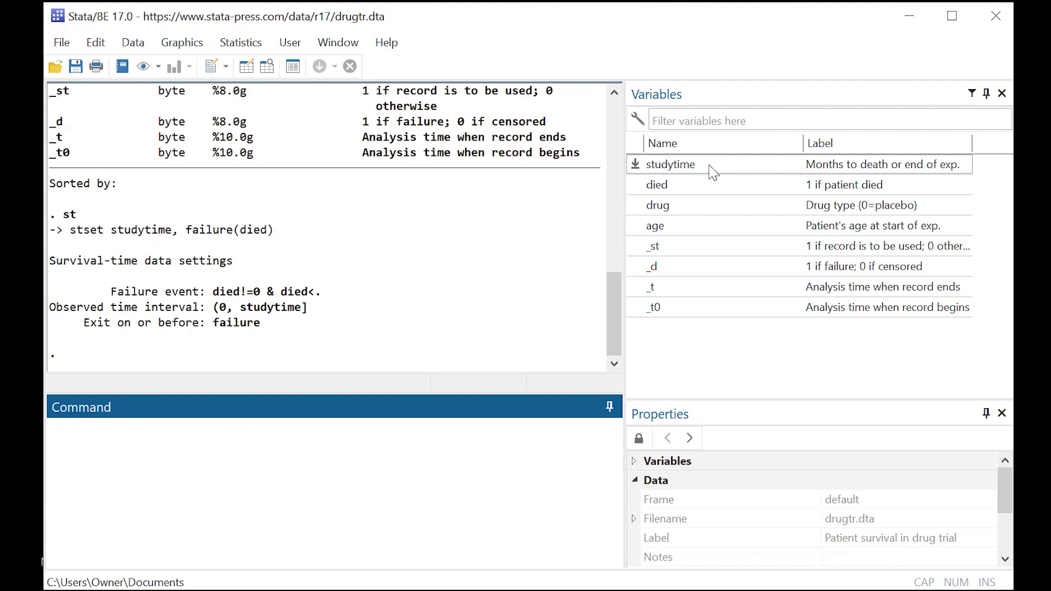
double_click(69, 215)
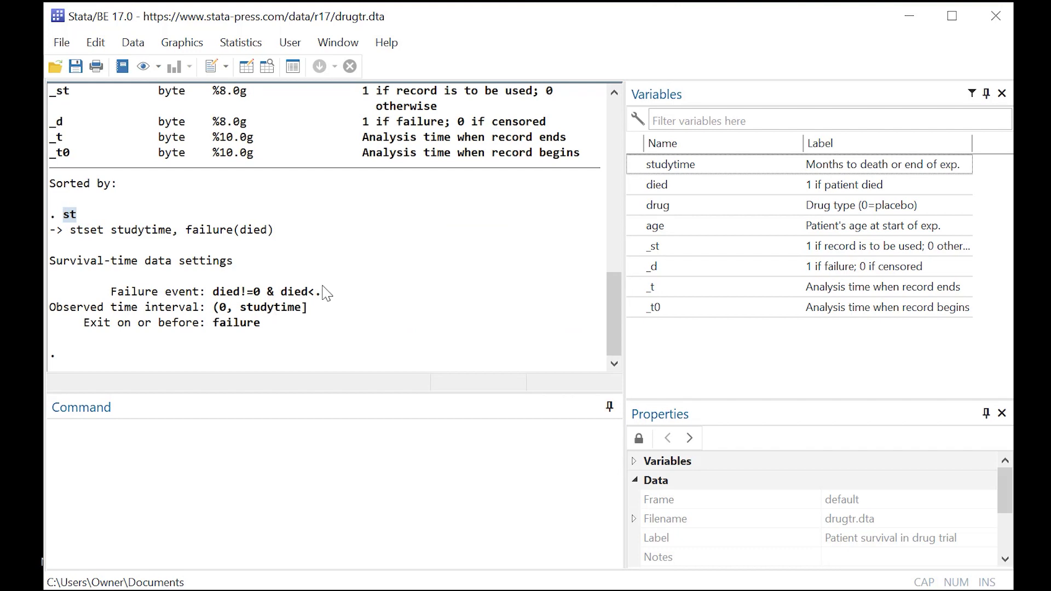
left_click_drag(321, 292, 112, 293)
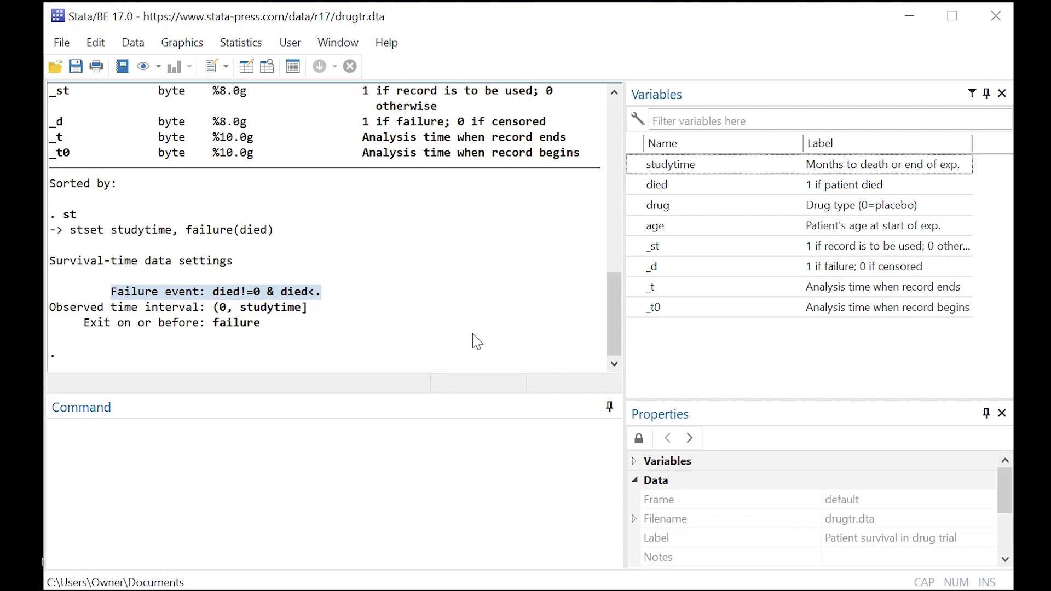
left_click_drag(314, 311, 52, 317)
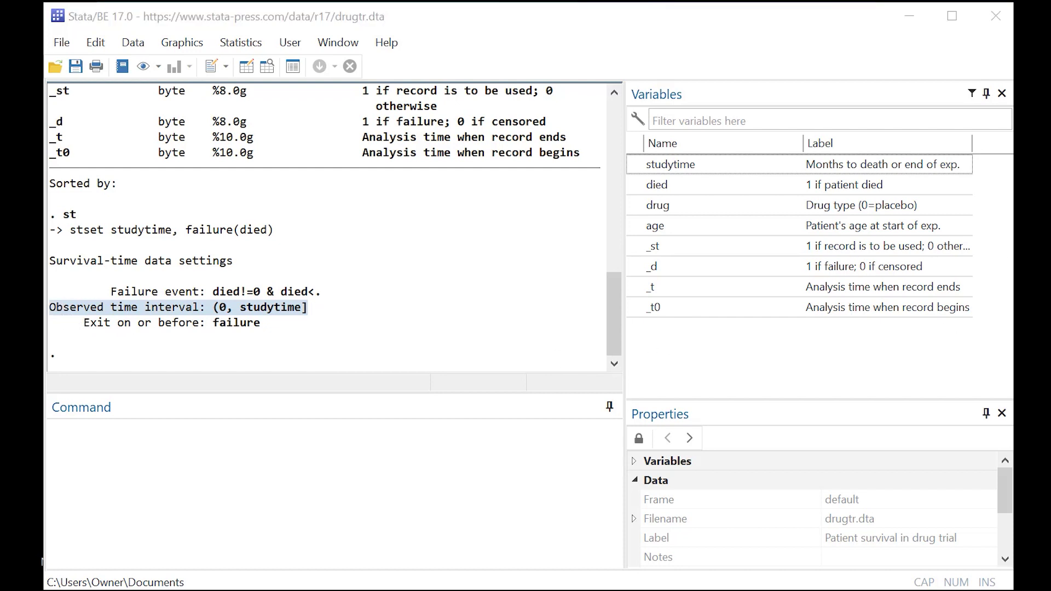
Run 'stcox drug age' to fit the Cox model with drug and age as predictors
left_click(366, 453)
type("stcox drug age")
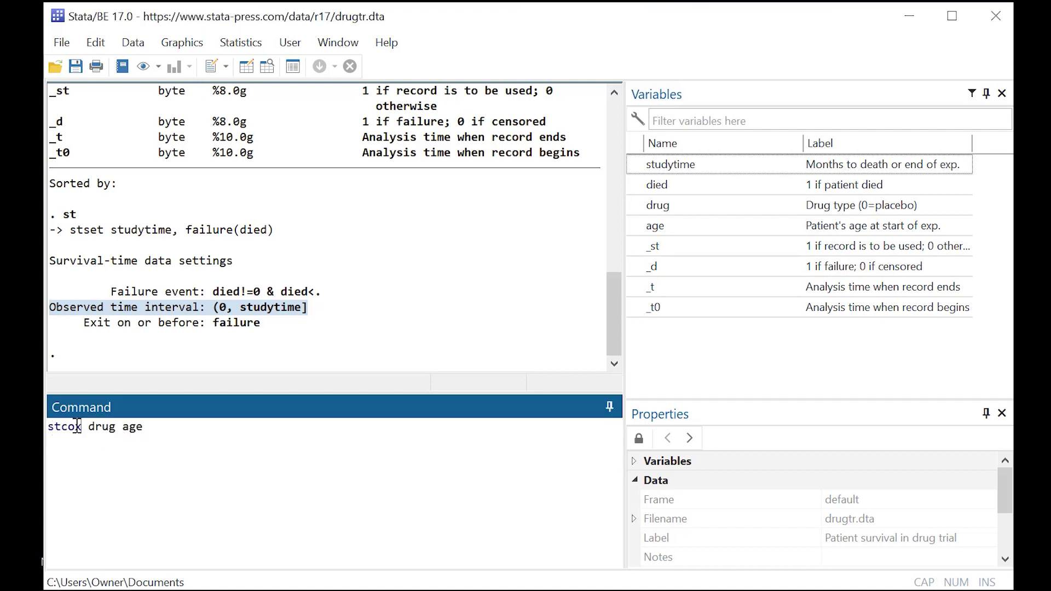
left_click_drag(82, 426, 49, 426)
left_click_drag(88, 426, 146, 432)
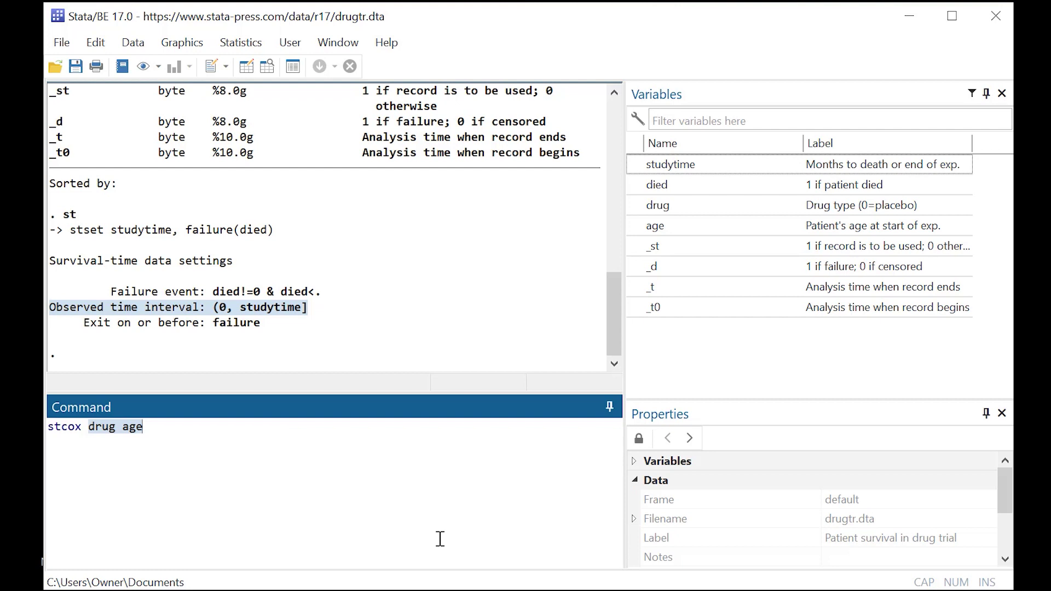
key("Return")
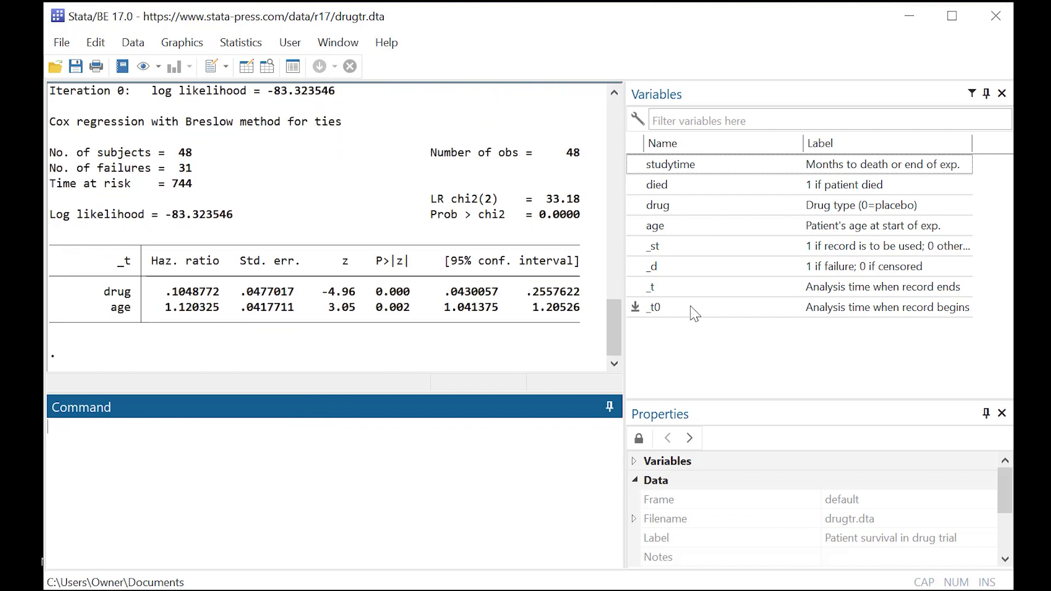
left_click_drag(224, 293, 173, 300)
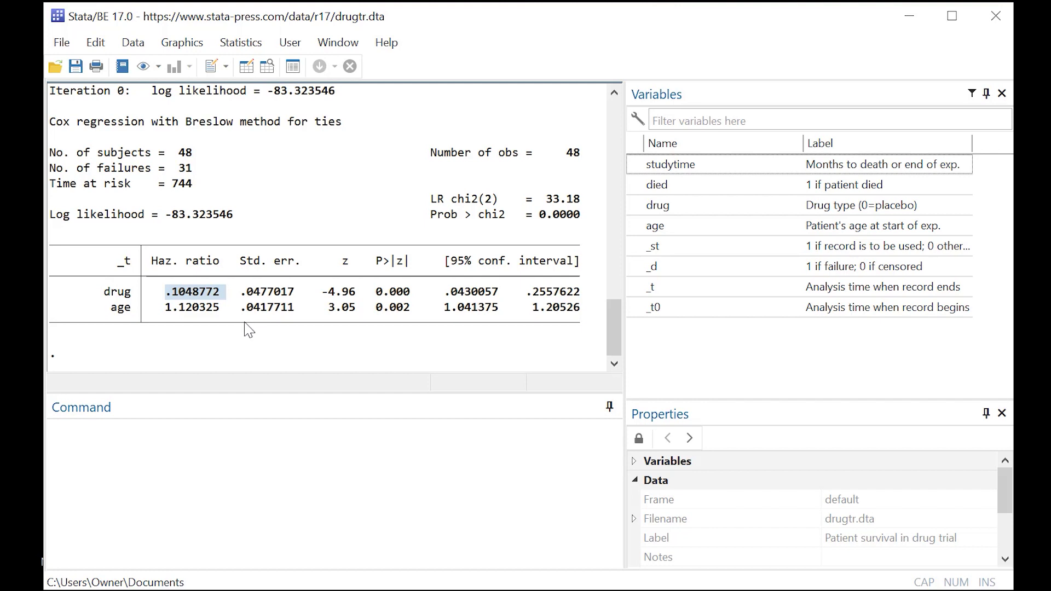
left_click(214, 309)
left_click_drag(214, 310, 166, 306)
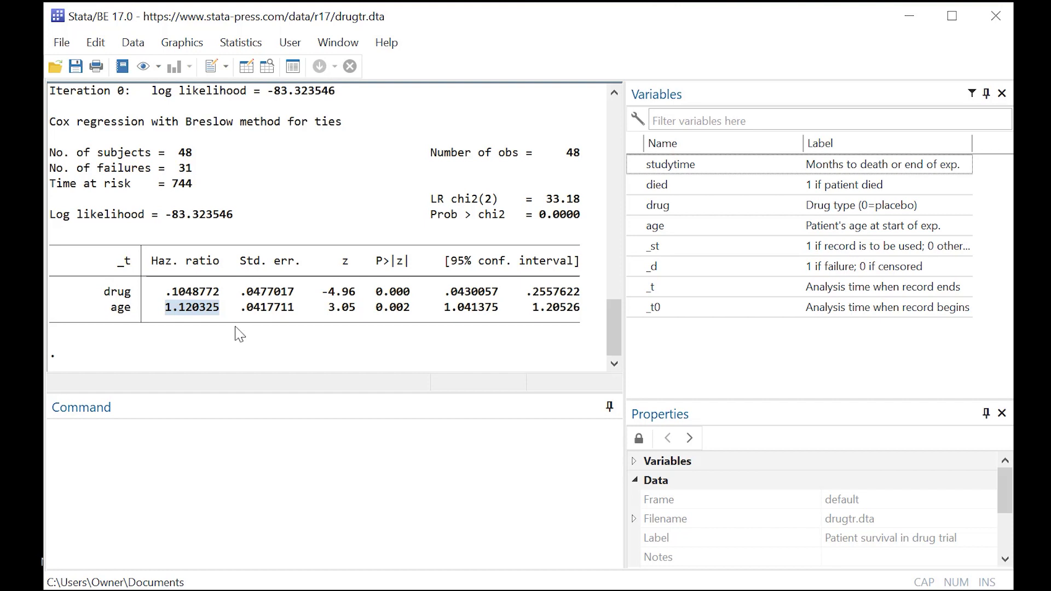
left_click(226, 298)
left_click_drag(226, 298, 159, 292)
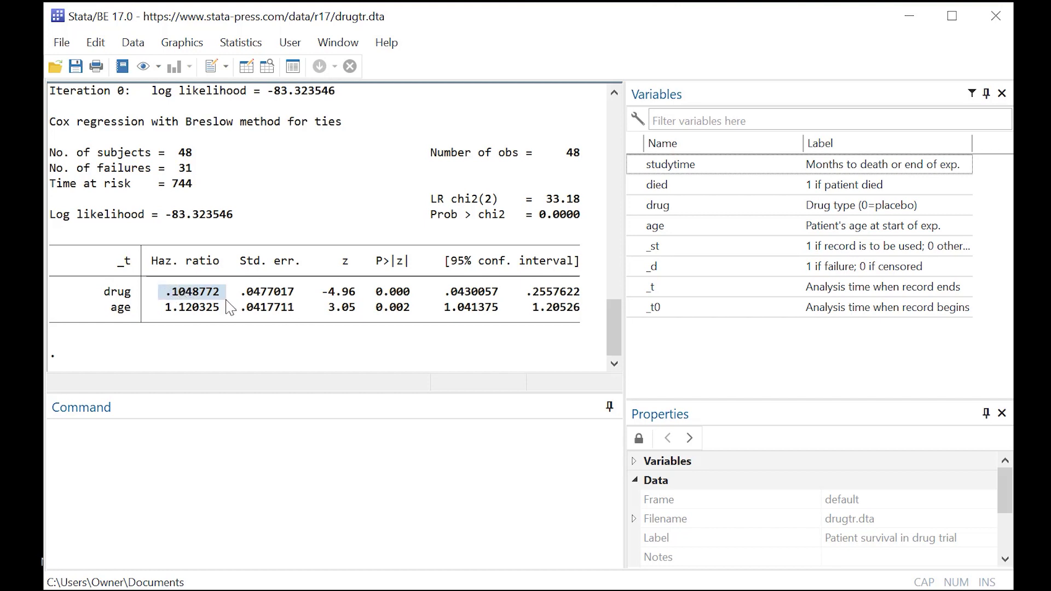
left_click_drag(225, 308, 168, 315)
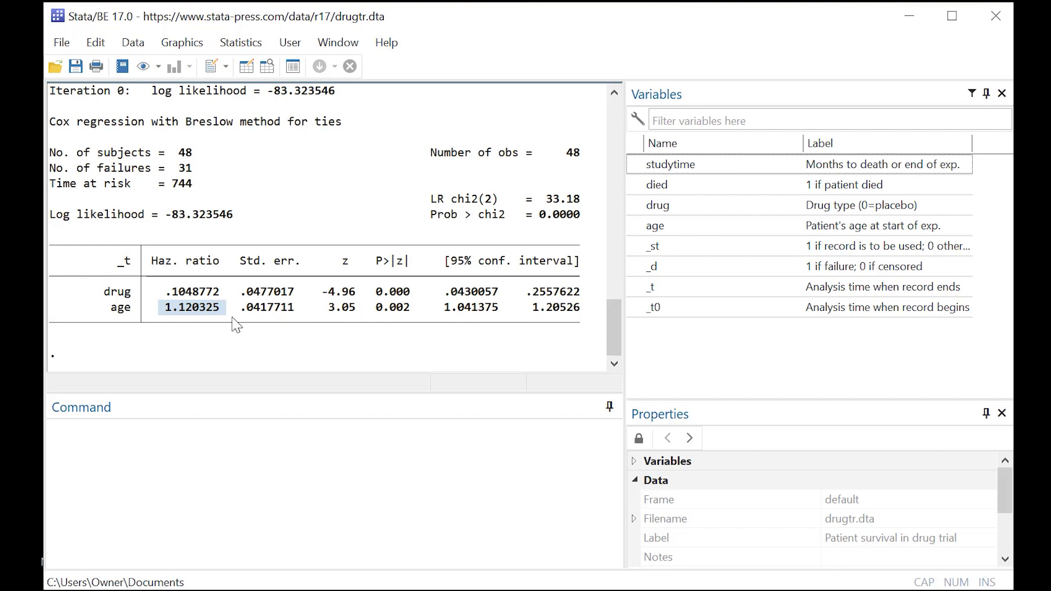
left_click(186, 308)
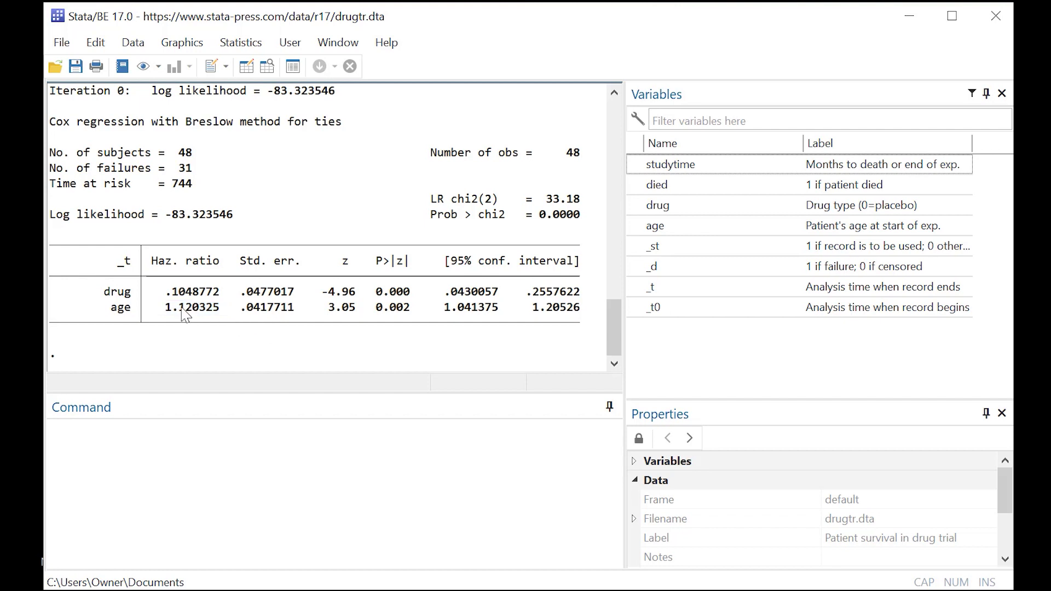
left_click_drag(182, 310, 187, 310)
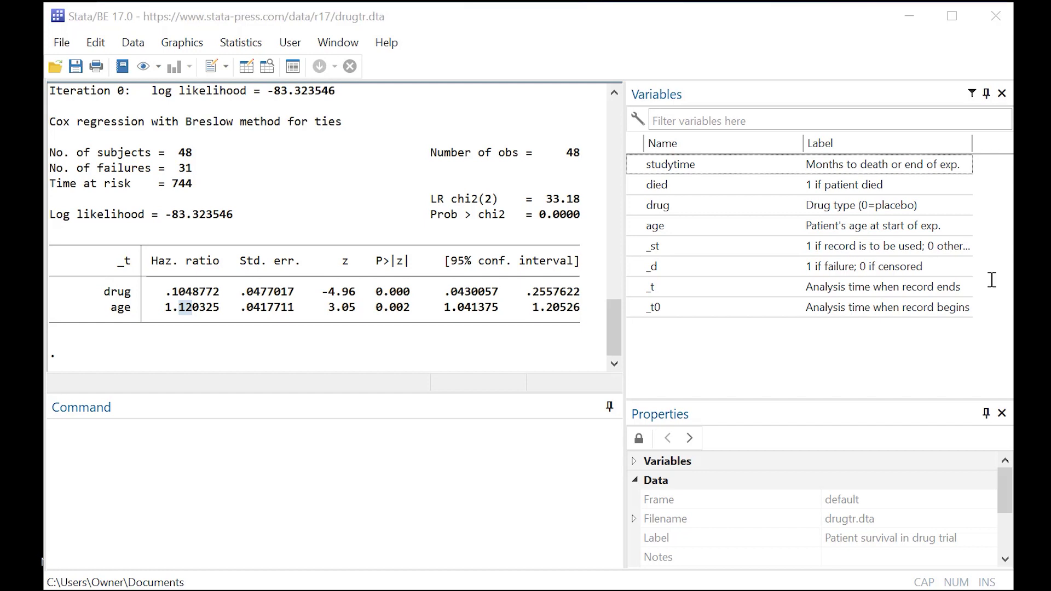
Run 'sts graph, by(drug) ci' to plot per-drug Kaplan–Meier curves with confidence bands
left_click(456, 448)
type("sts graph, by(drug) ci")
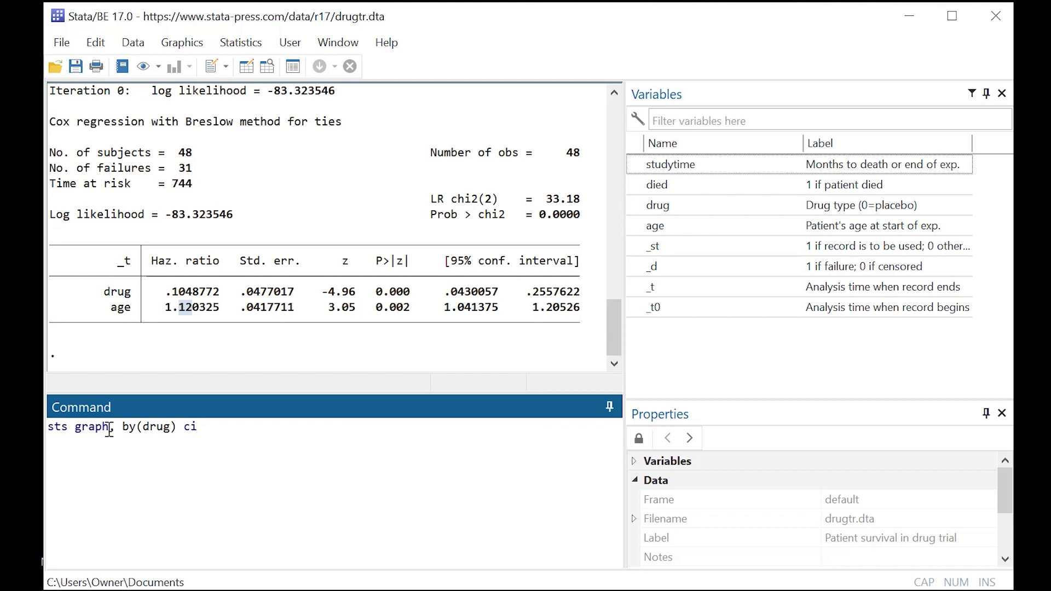
left_click_drag(109, 427, 49, 428)
left_click_drag(121, 427, 176, 427)
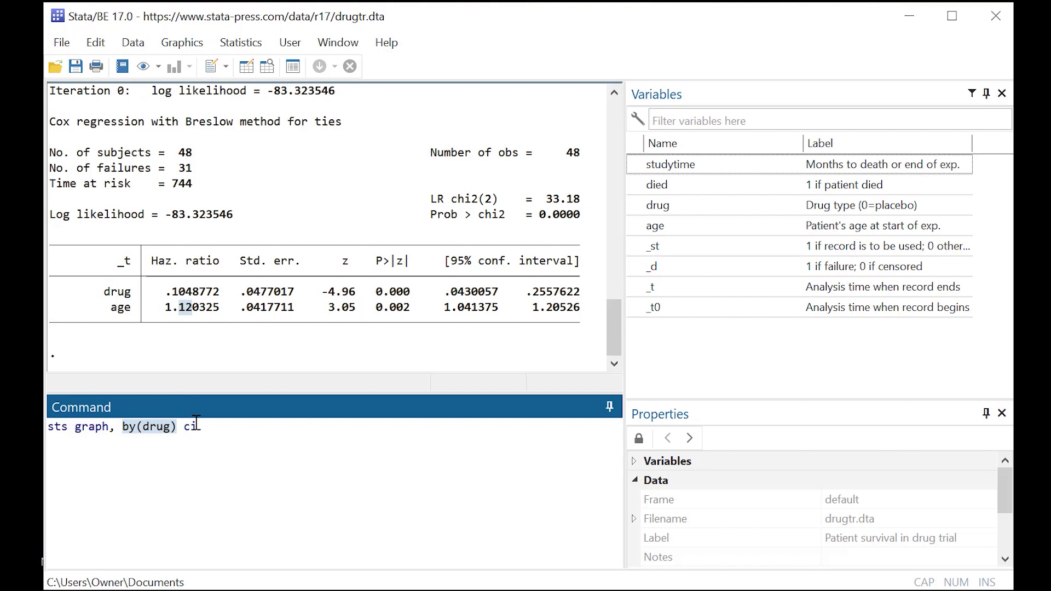
left_click(201, 433)
key("Return")
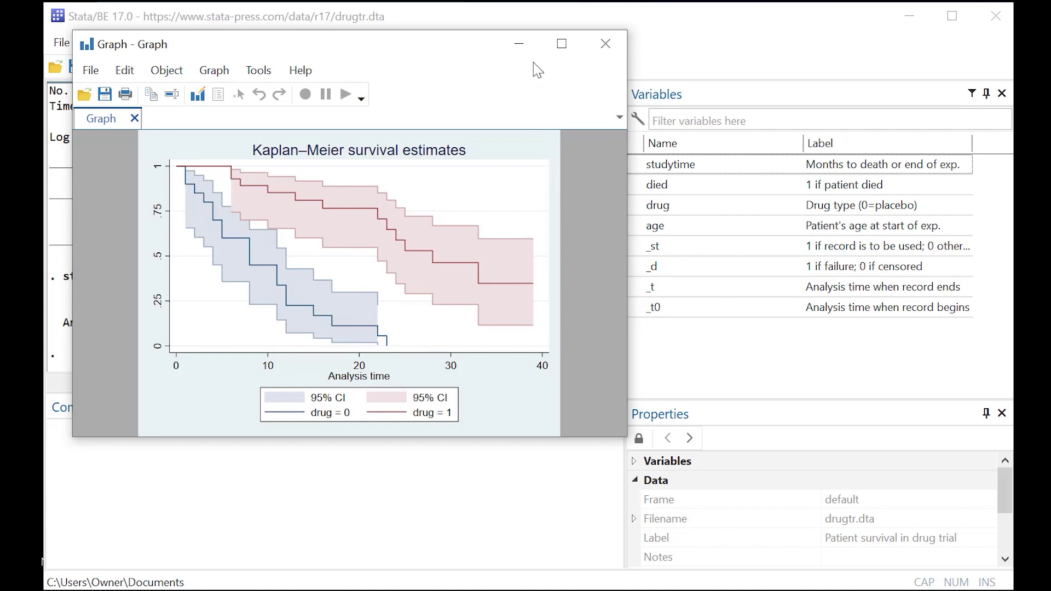
Minimize the graph and highlight drug's p-value 0.000 and hazard ratios .1048772 (drug) and 1.120325 (age)
left_click(519, 44)
left_click(261, 278)
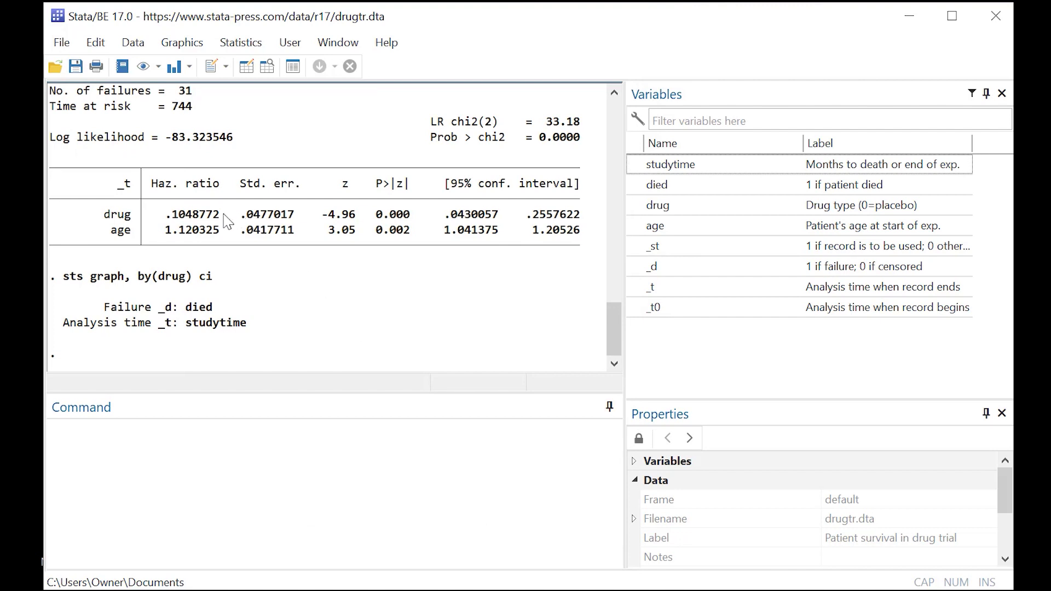
left_click_drag(213, 219, 170, 219)
left_click_drag(417, 217, 385, 224)
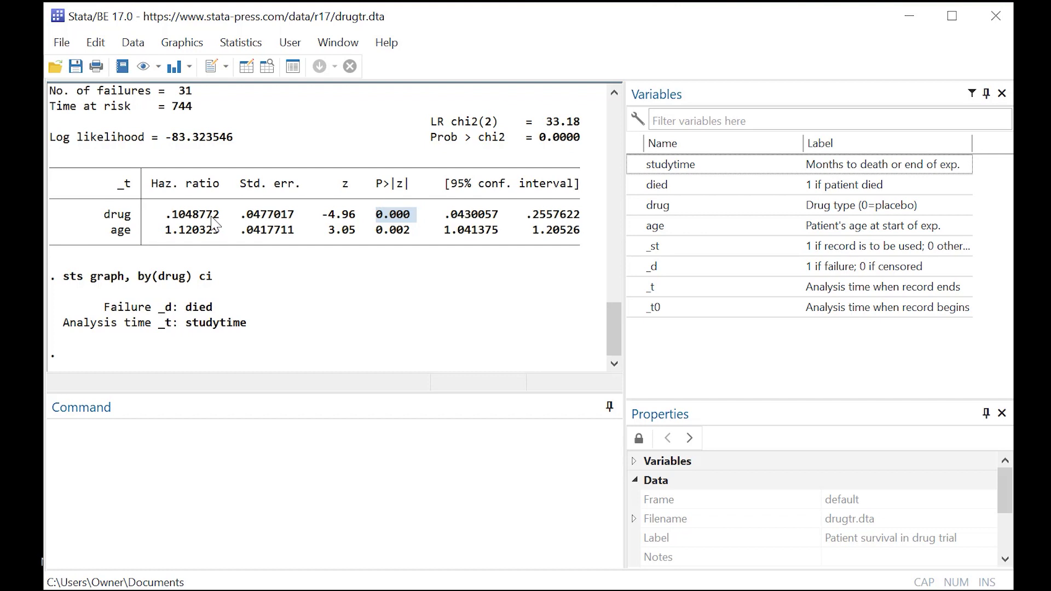
left_click_drag(224, 217, 172, 218)
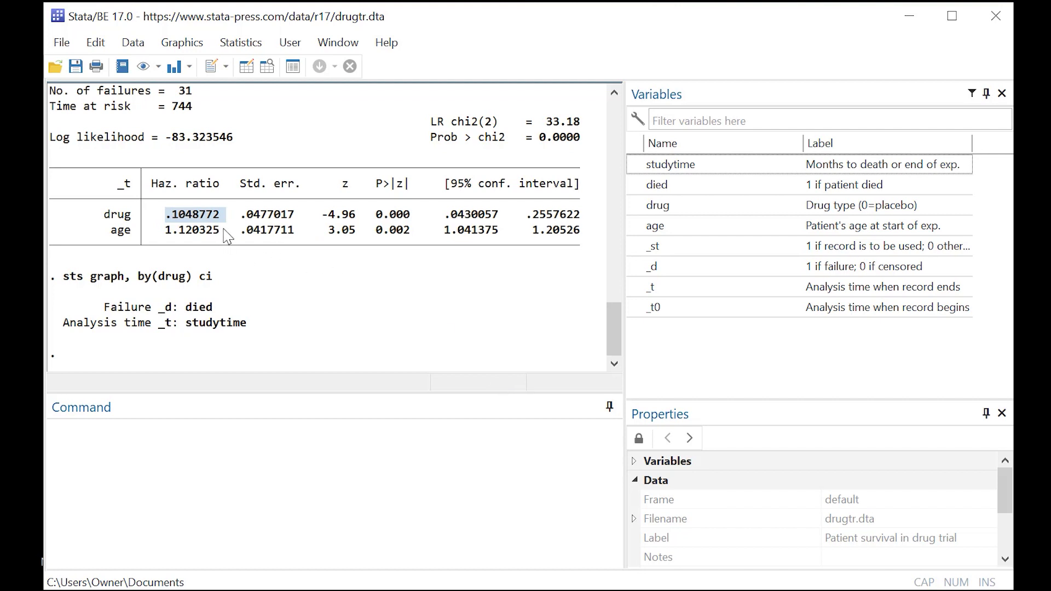
left_click_drag(222, 231, 170, 234)
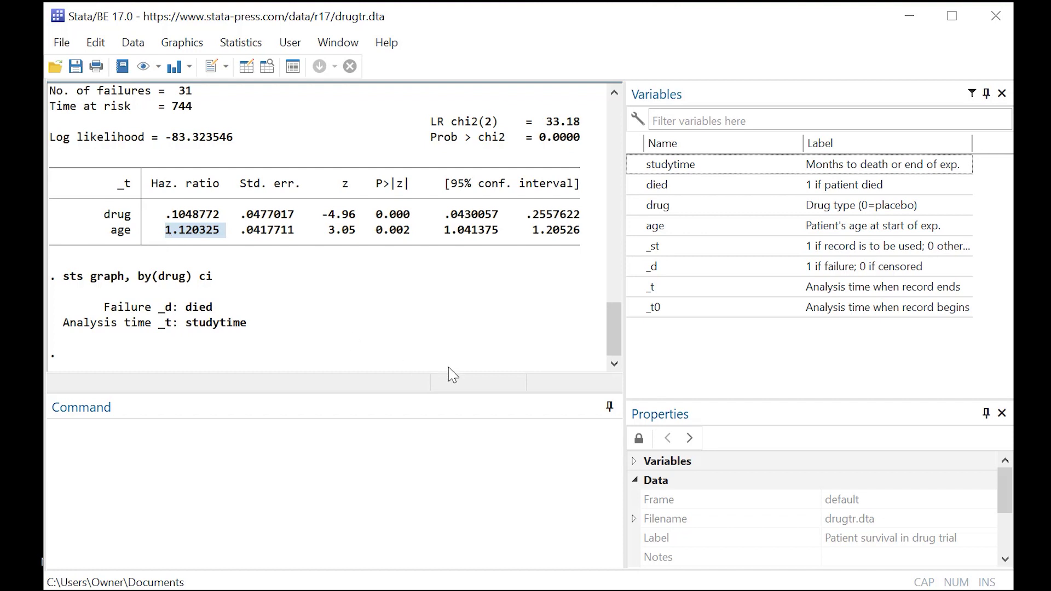